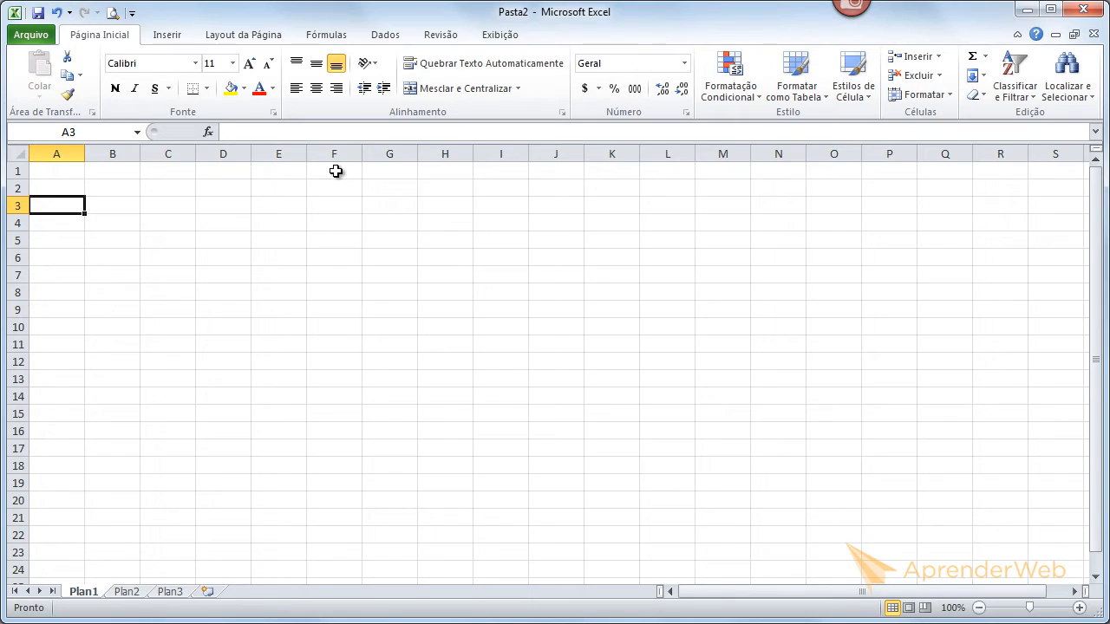
- Enter the text Aprender Web in cell F1
click(336, 172)
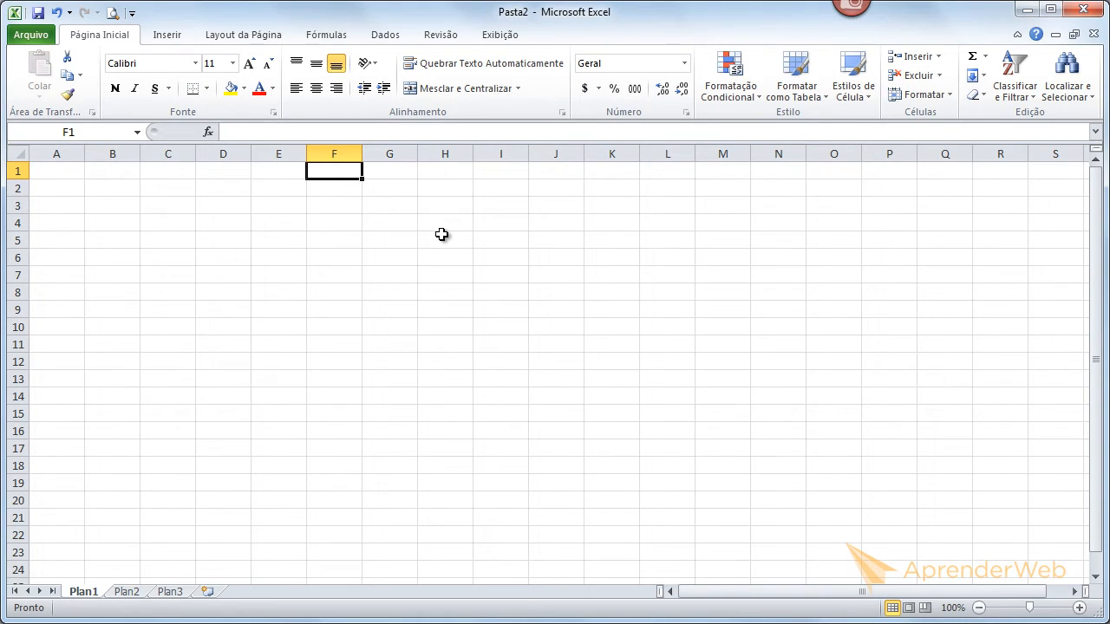
text(Aprender)
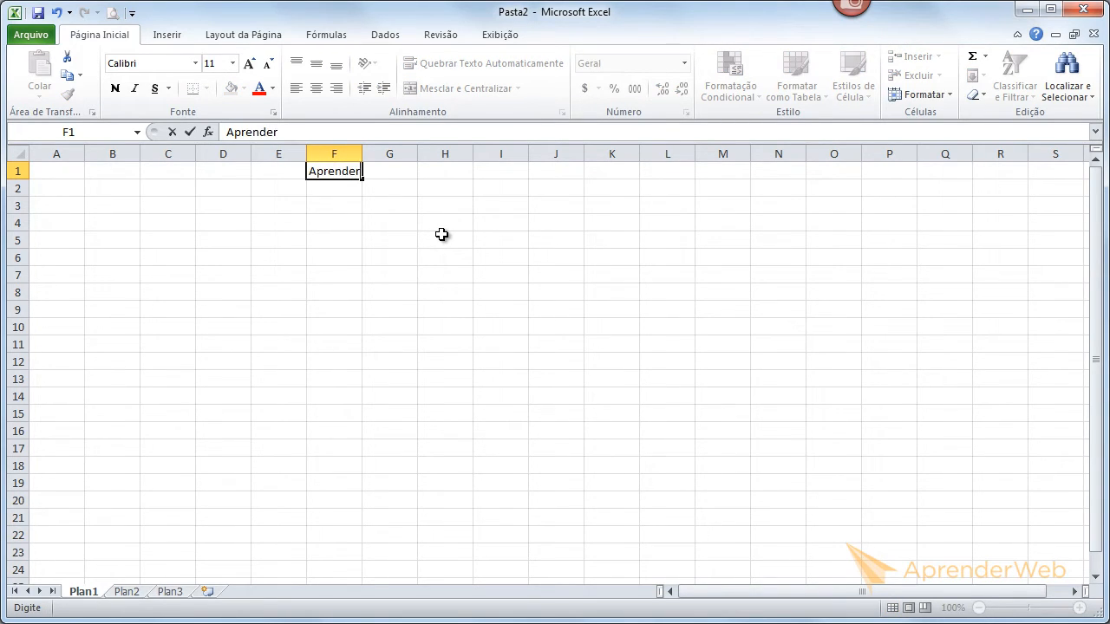
text( Web)
key(Return)
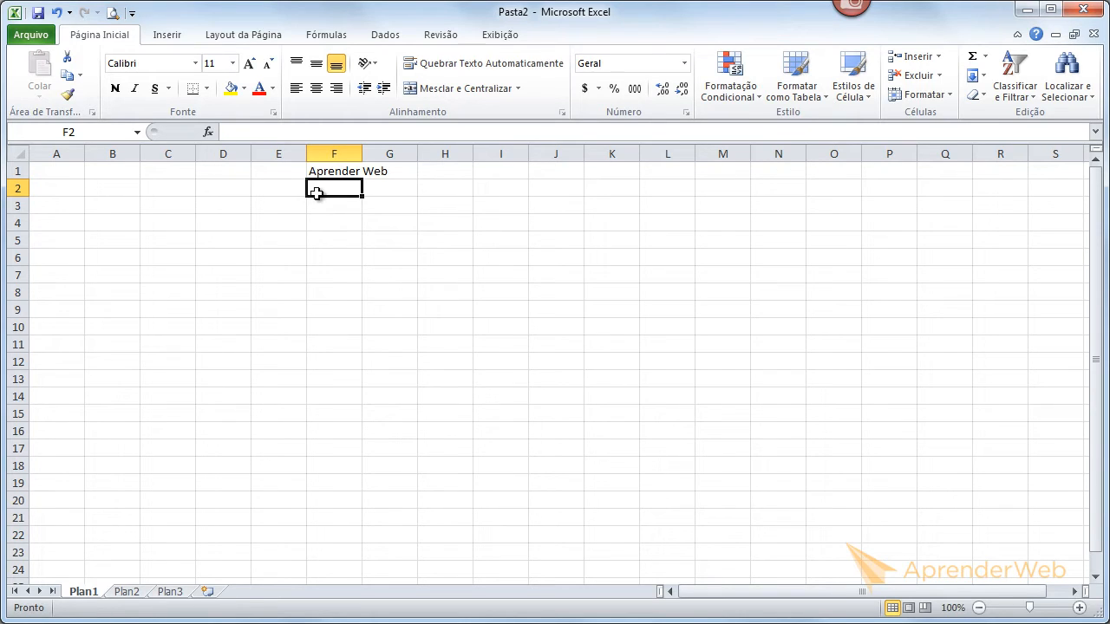
- Enter the text Excel 2010 in cell F2
text(Excel 2)
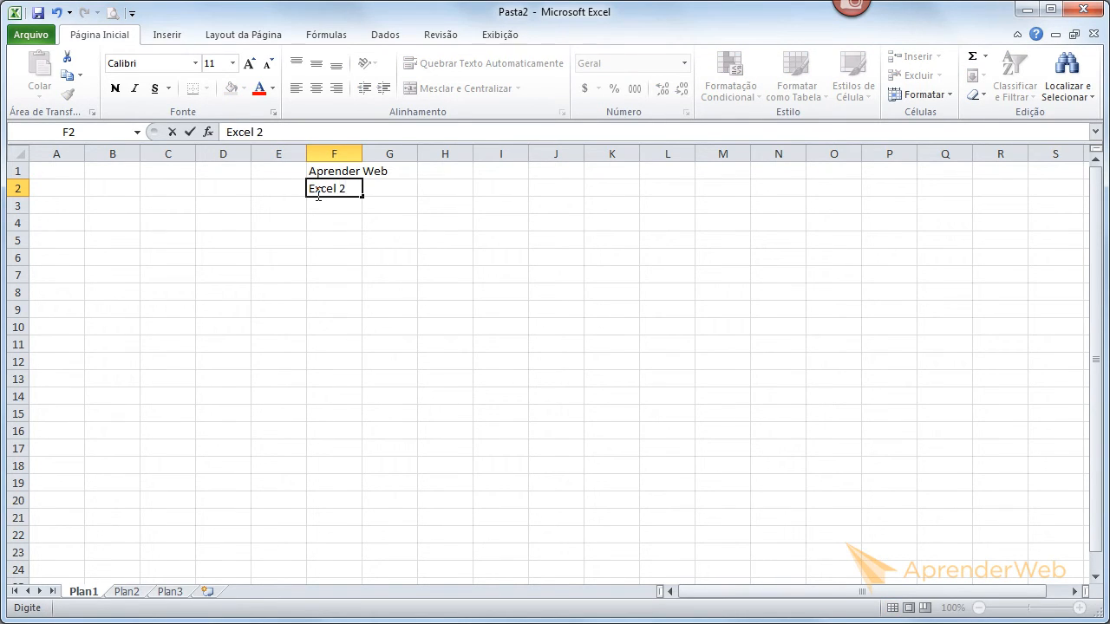
text(010)
click(440, 207)
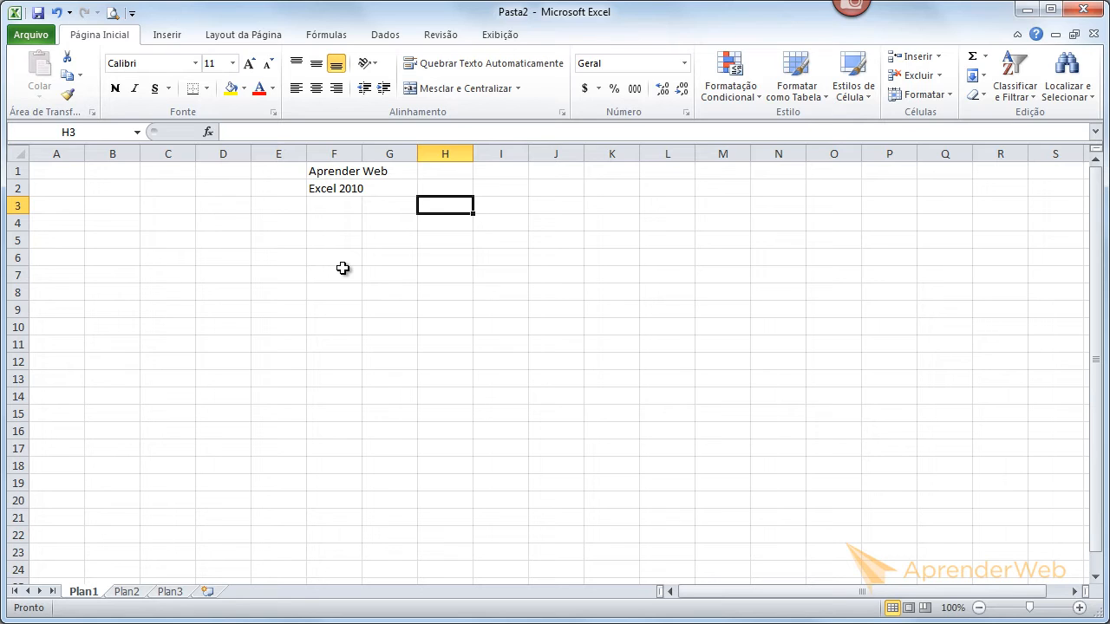
- Clear the contents of cell F2 and undo the clearing
click(334, 188)
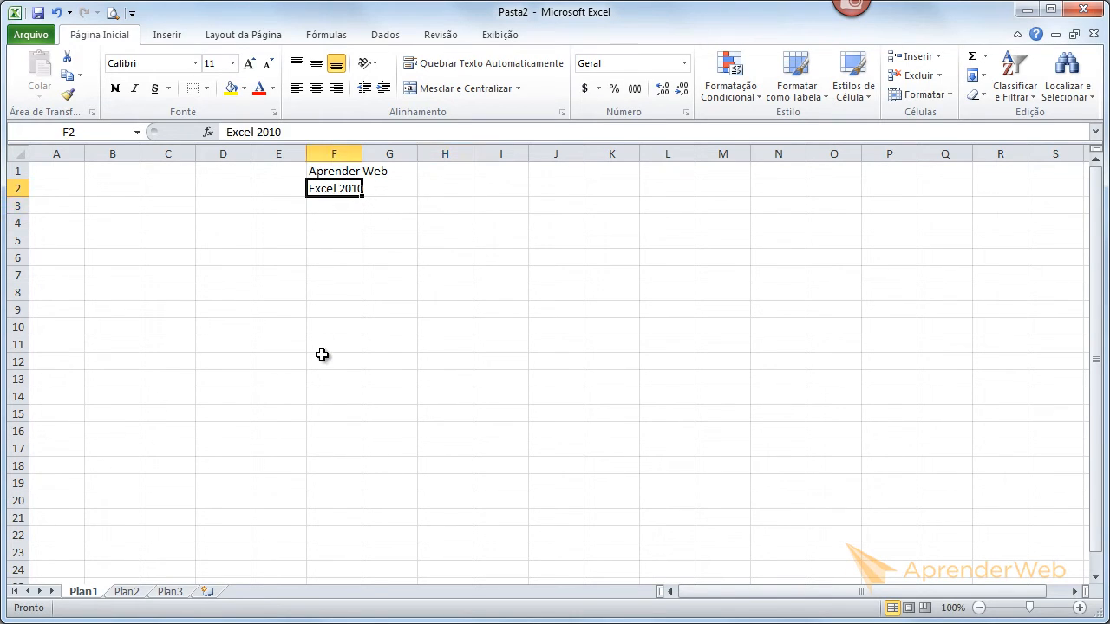
click(332, 172)
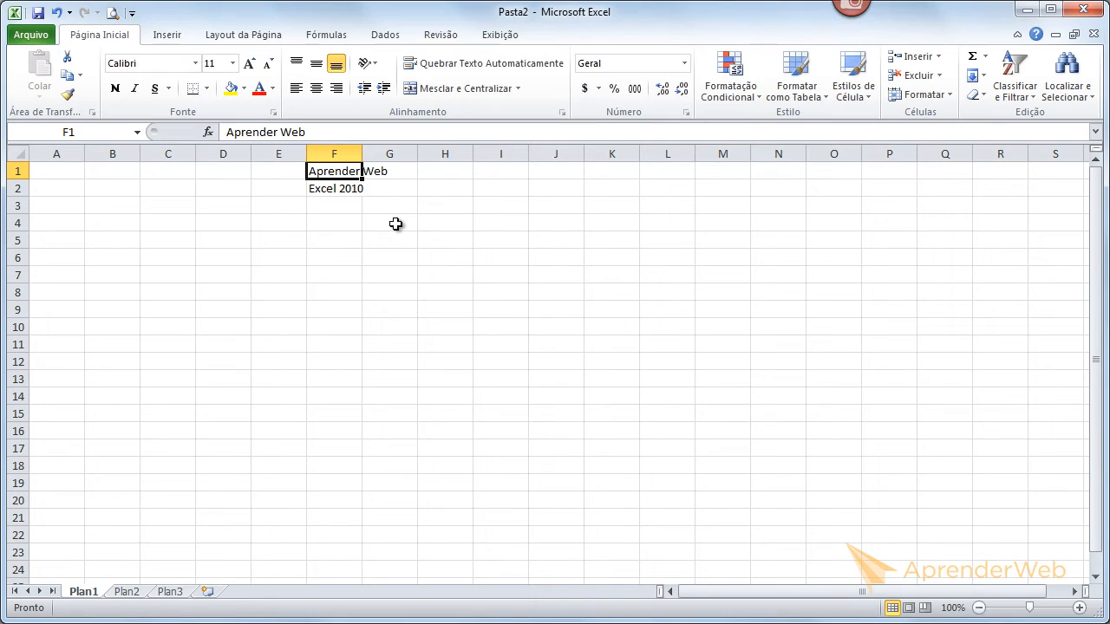
click(335, 188)
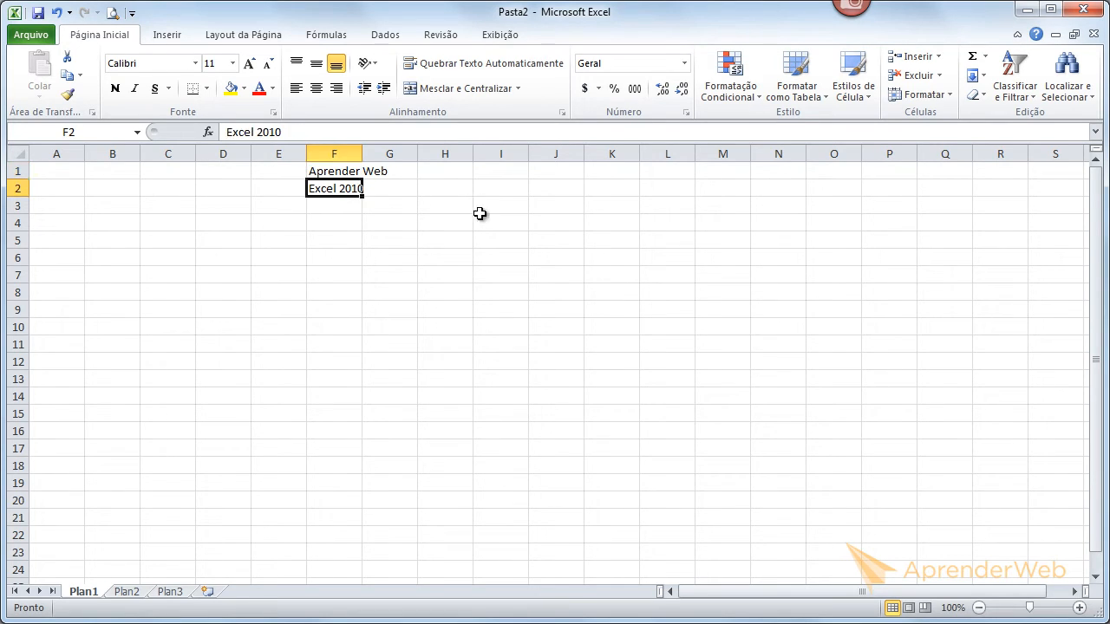
key(Delete)
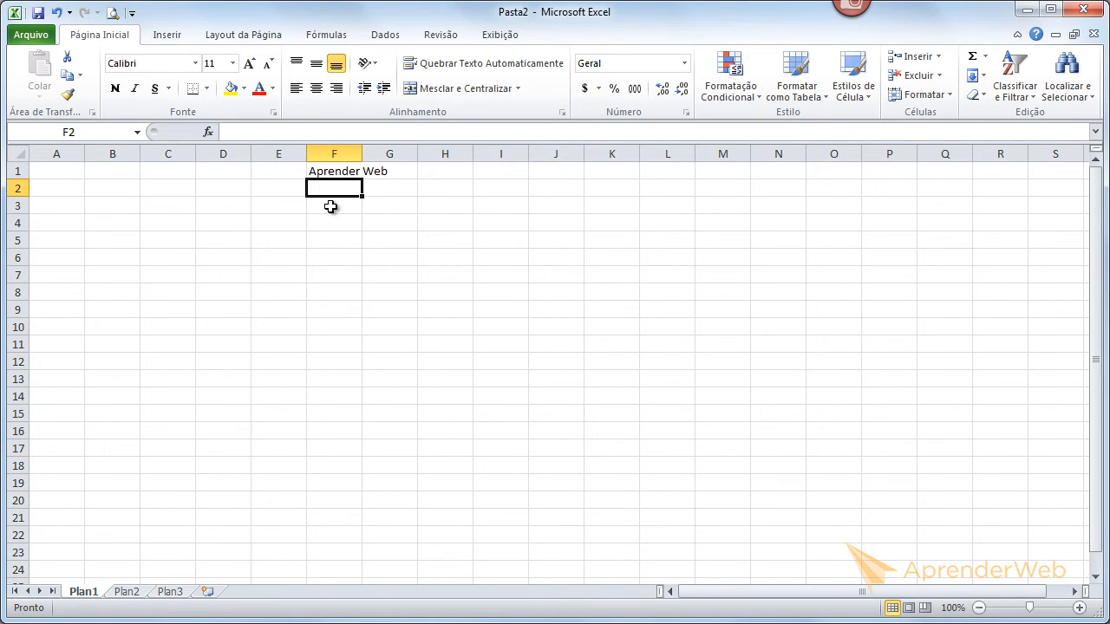
click(57, 14)
click(337, 413)
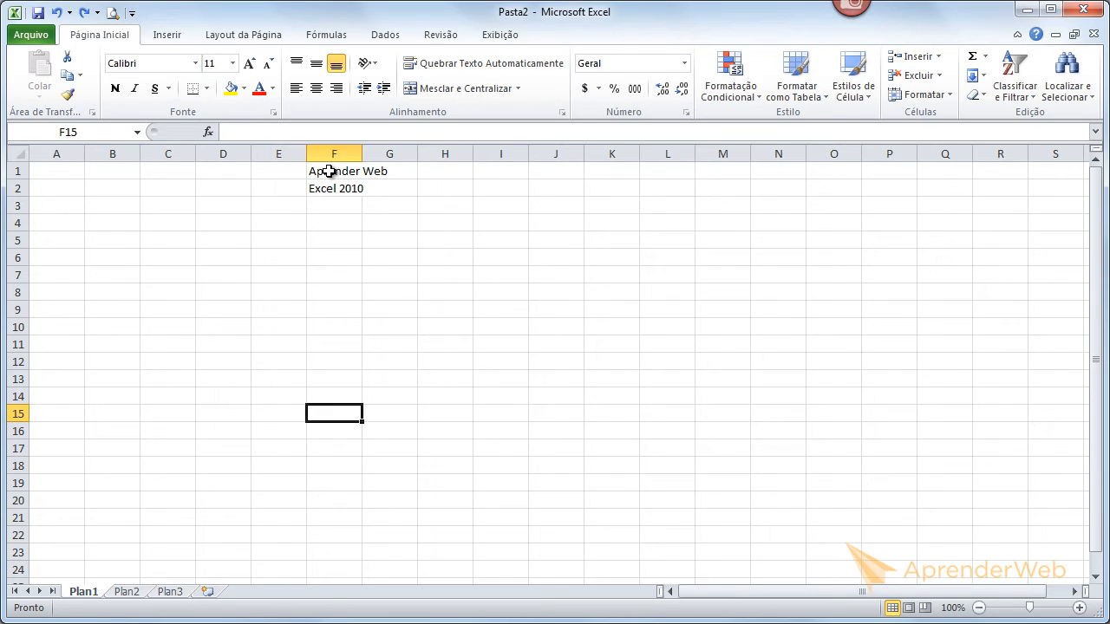
- Clear the range F1:F2 and undo the clearing
click(330, 172)
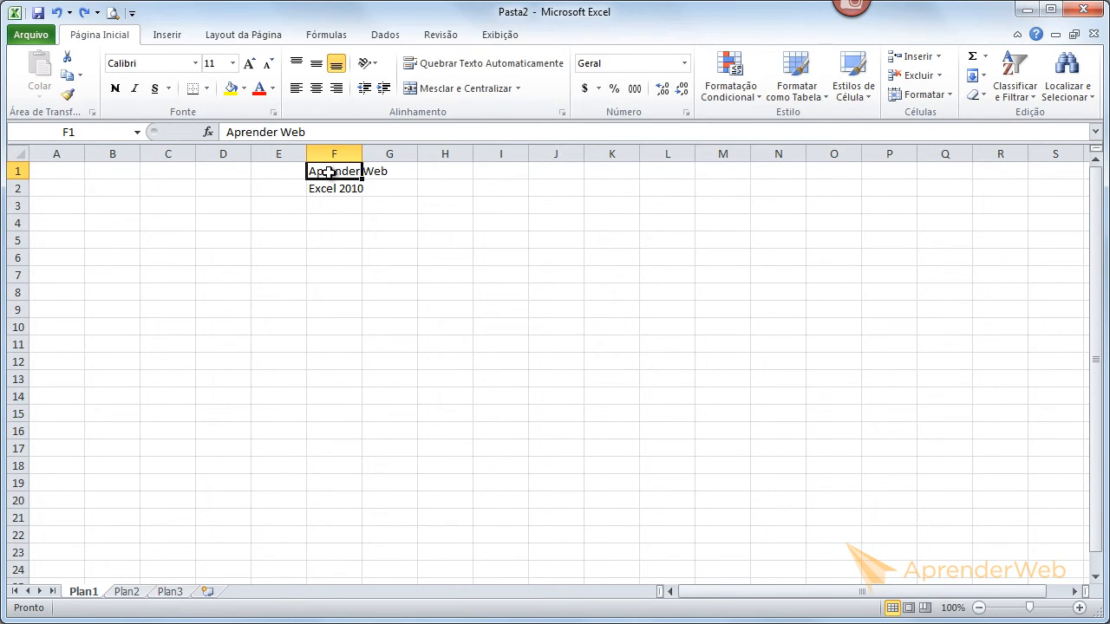
drag(329, 171, 324, 187)
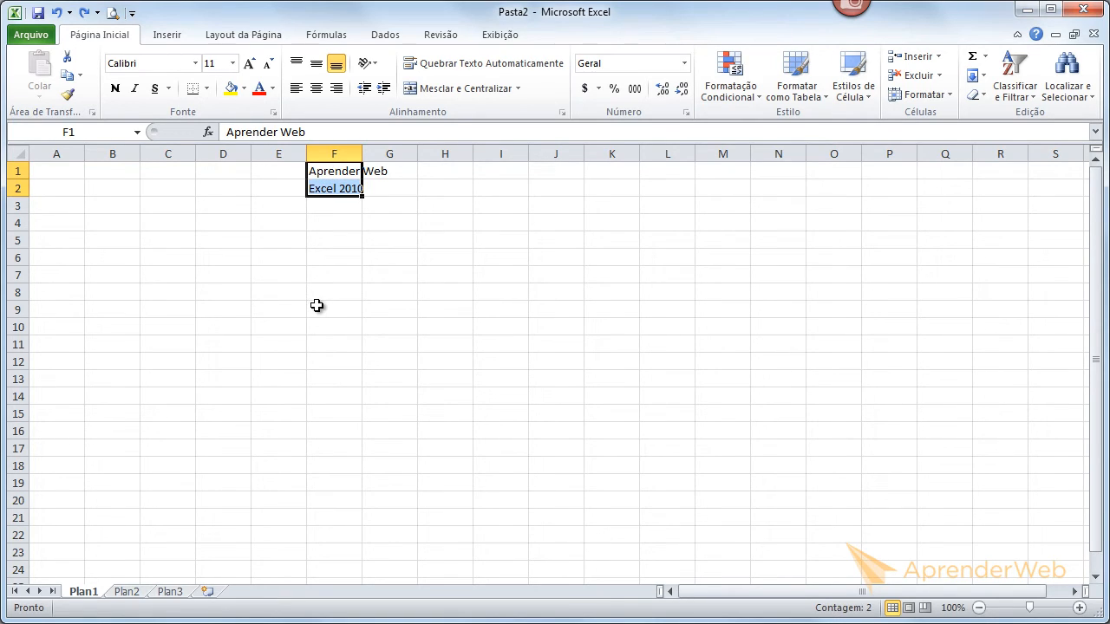
key(Delete)
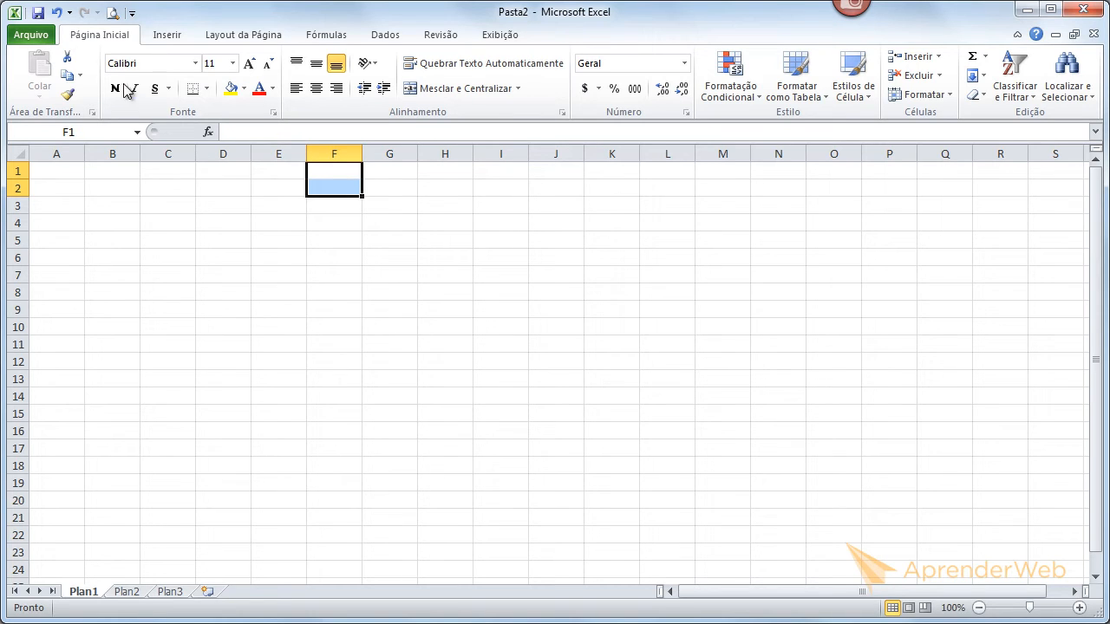
click(56, 12)
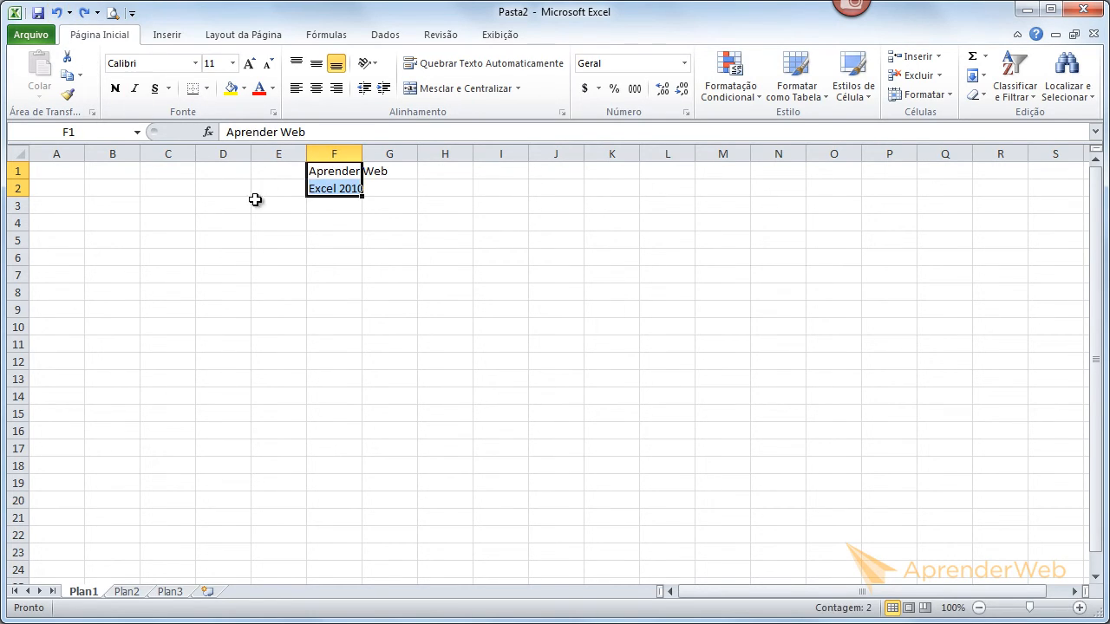
click(316, 241)
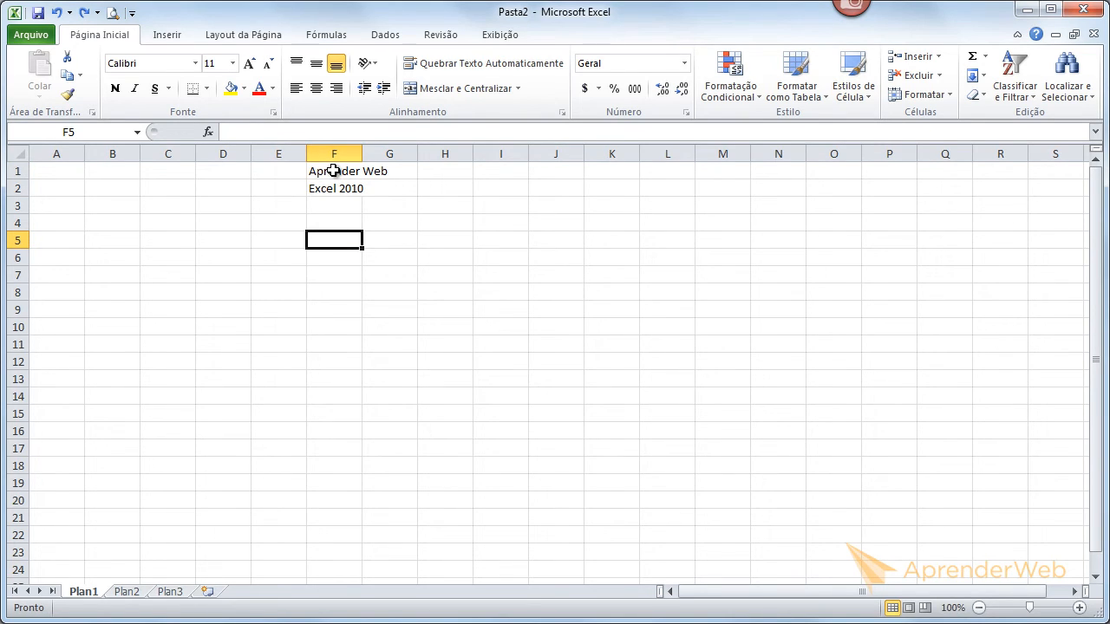
- Select the range F1:F4, then reselect cell F1
drag(333, 171, 342, 217)
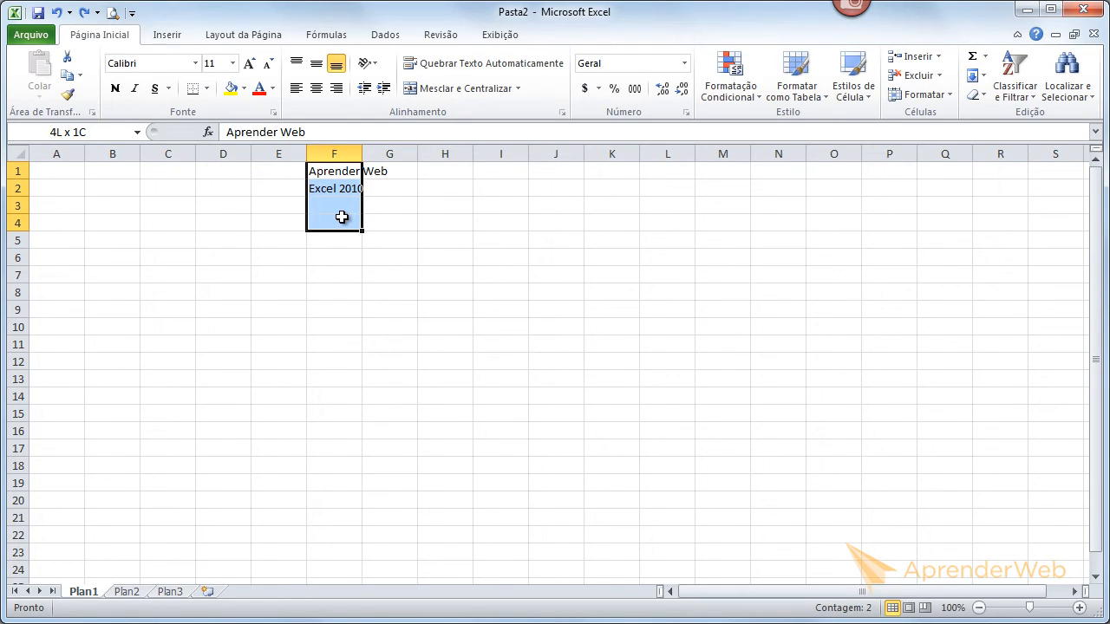
drag(341, 217, 341, 217)
click(337, 173)
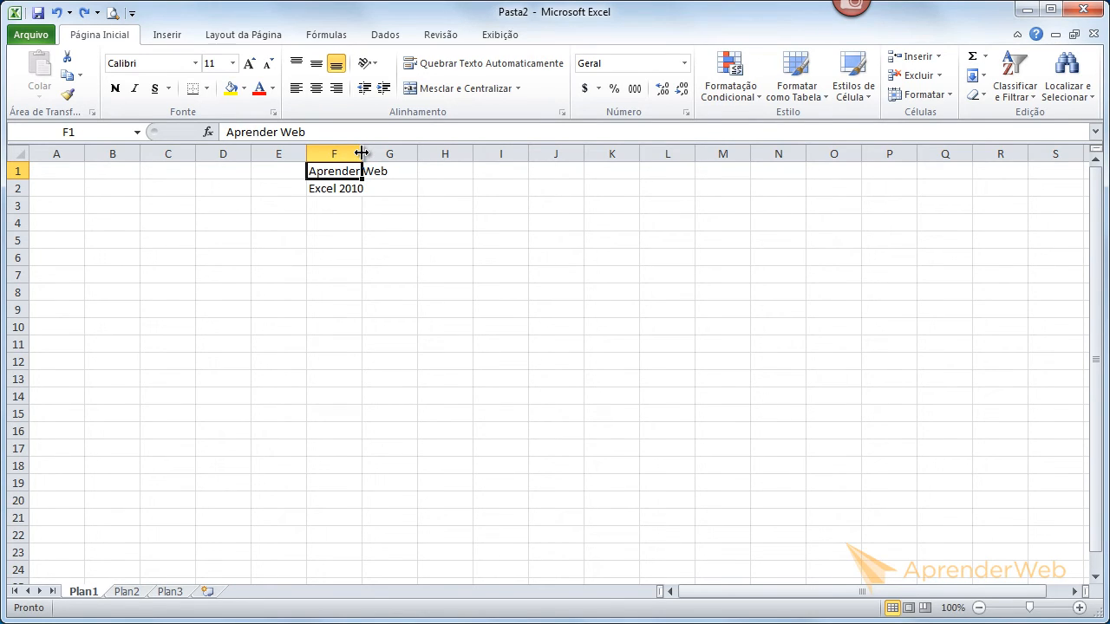
- Try widening column F and then narrowing it again
drag(362, 153, 404, 155)
click(405, 267)
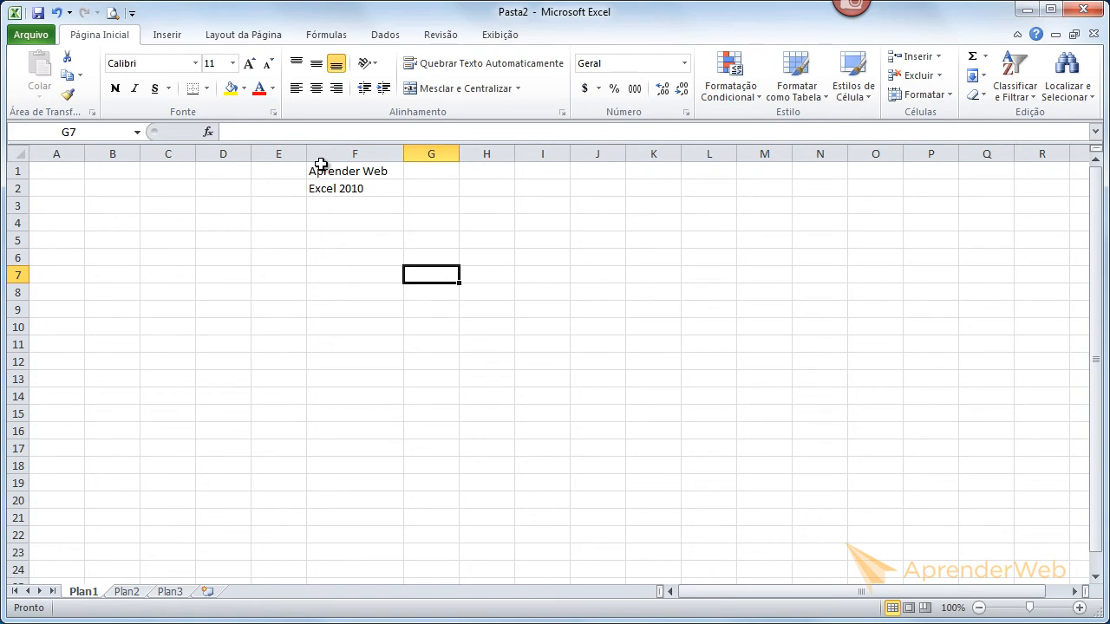
drag(403, 154, 336, 154)
click(400, 153)
click(391, 276)
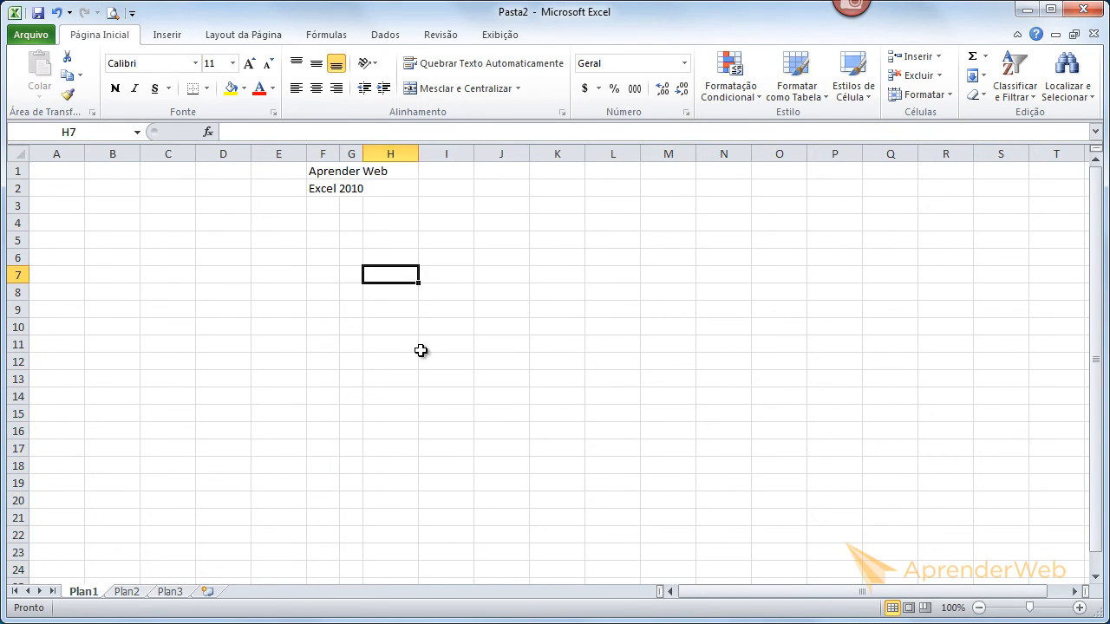
- Autofit column F's width to its contents
double_click(339, 153)
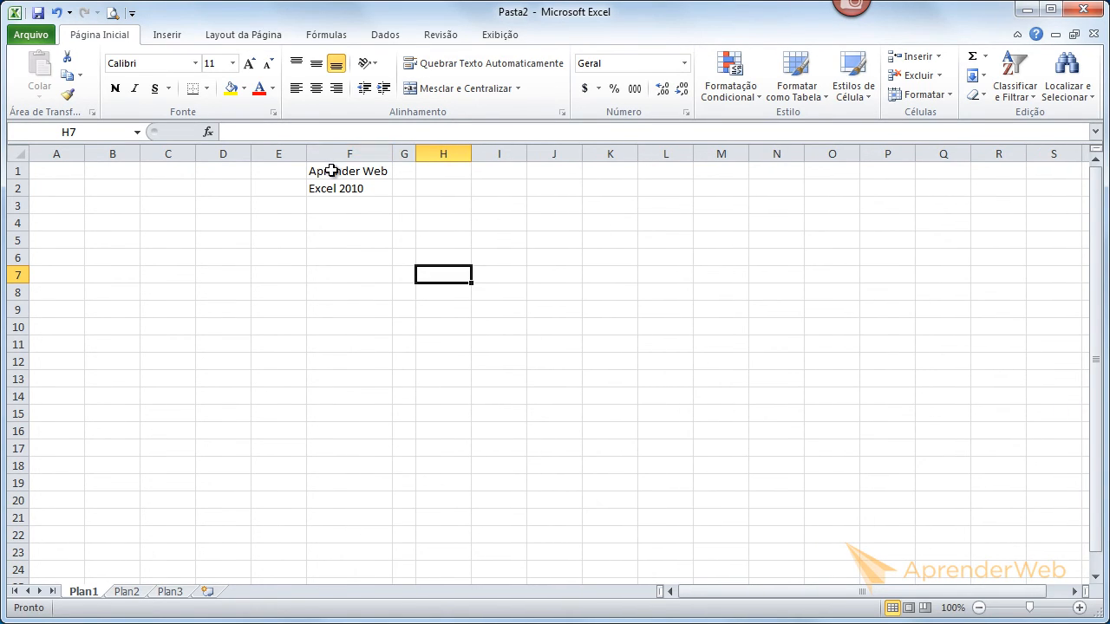
- Enter the text Excel 2010 in cell G1
click(404, 170)
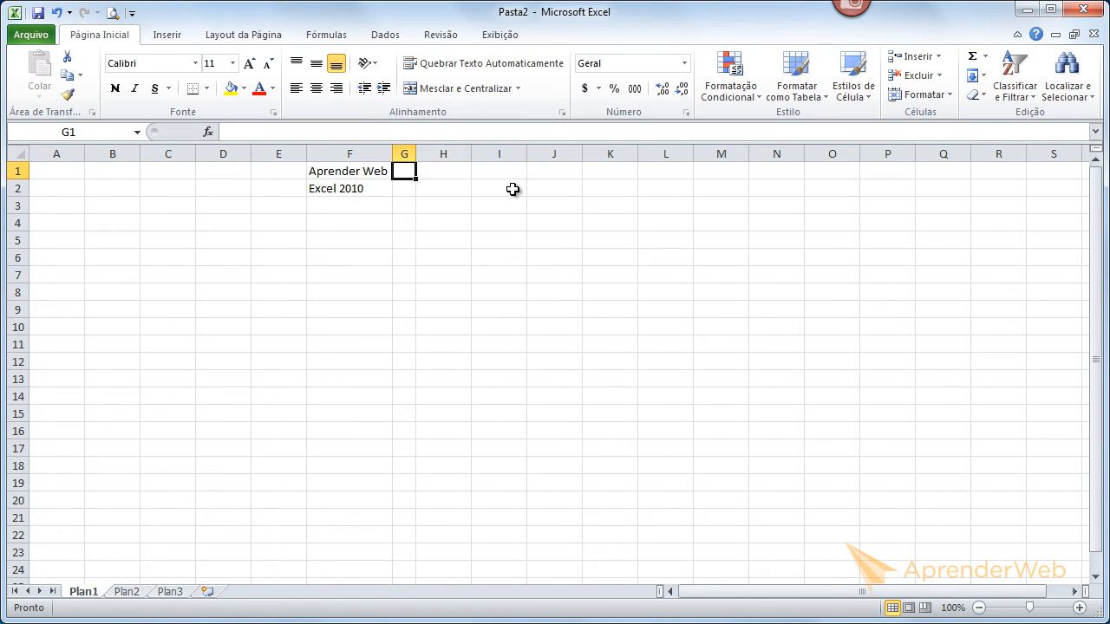
text(Excel 2010)
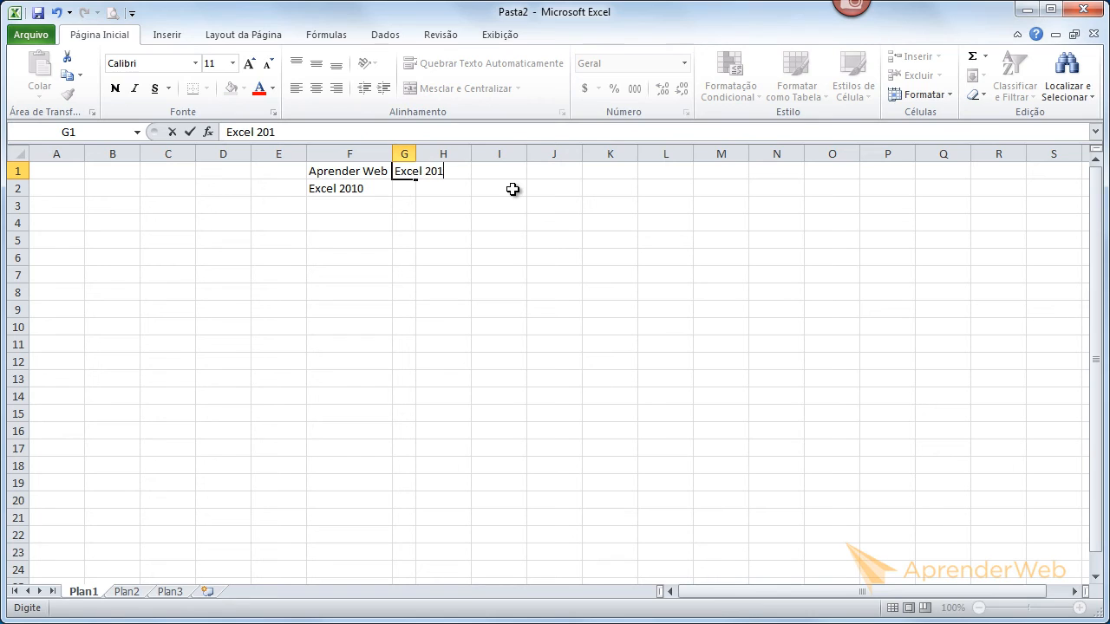
click(452, 220)
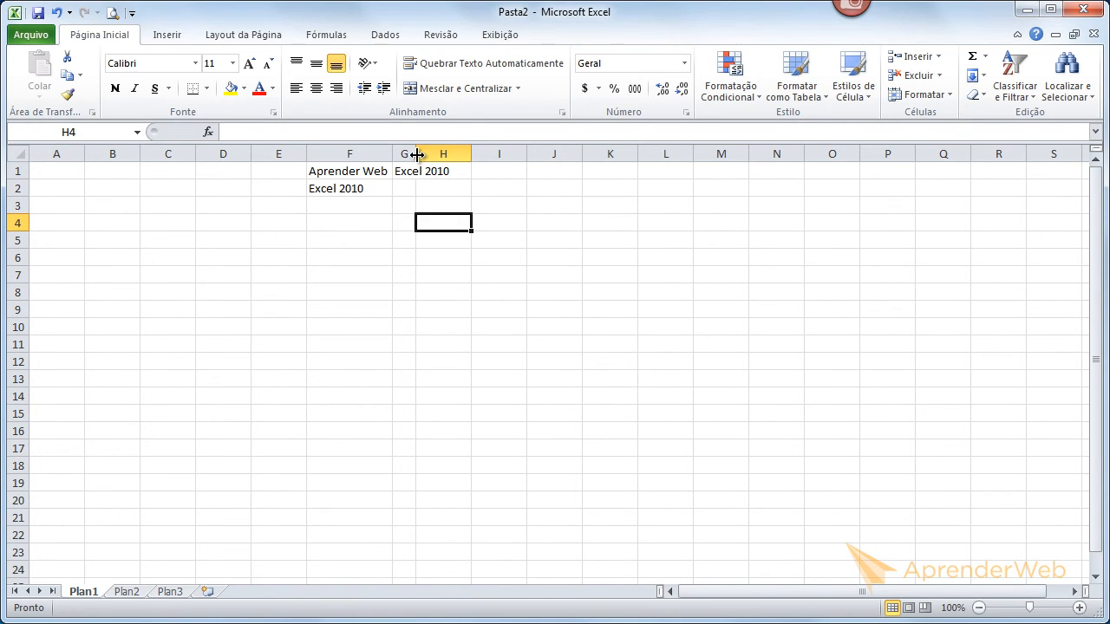
- Autofit column G's width to its contents
double_click(416, 154)
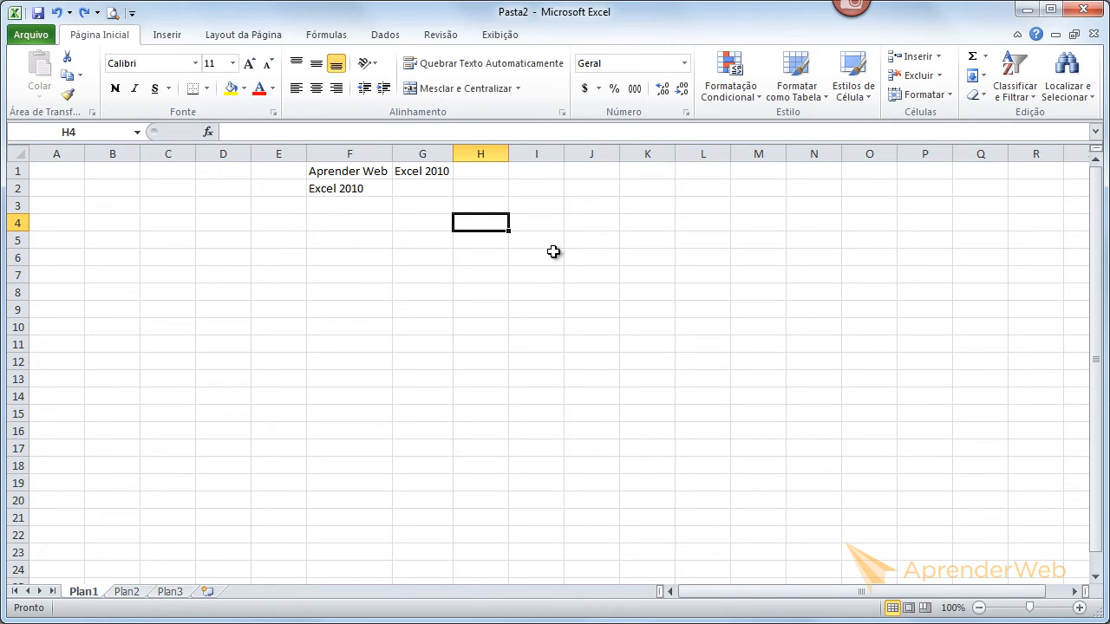
mouse_move(451, 154)
mouse_down()
mouse_move(480, 155)
mouse_move(451, 158)
mouse_up()
- Increase row 2's height to about twice the default
drag(19, 195, 24, 219)
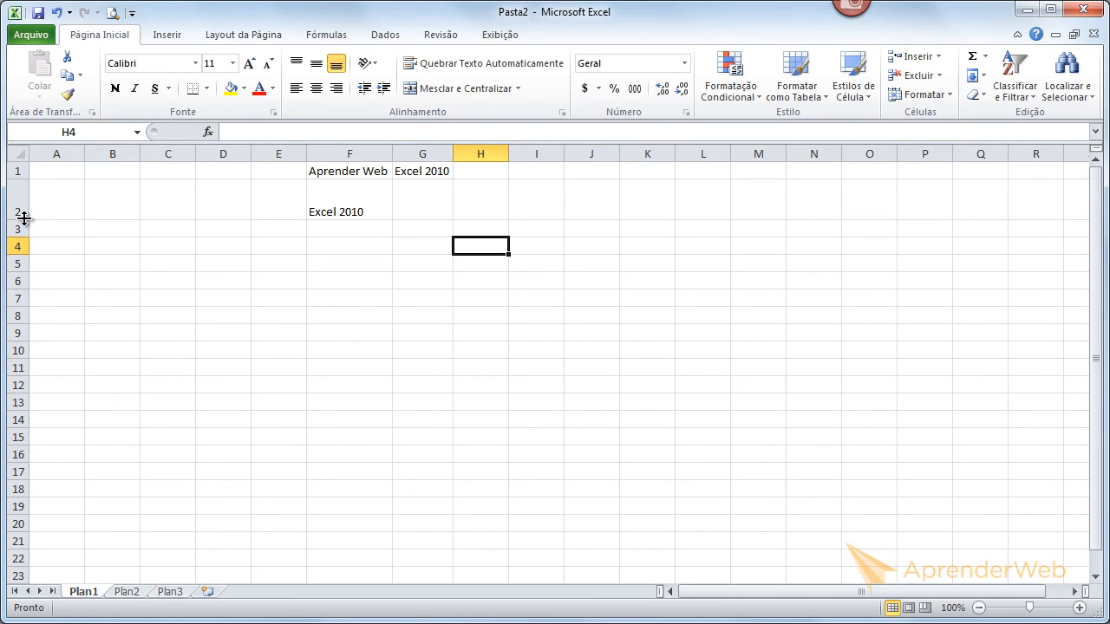
- Widen column A to about twice its default width
drag(82, 156, 134, 154)
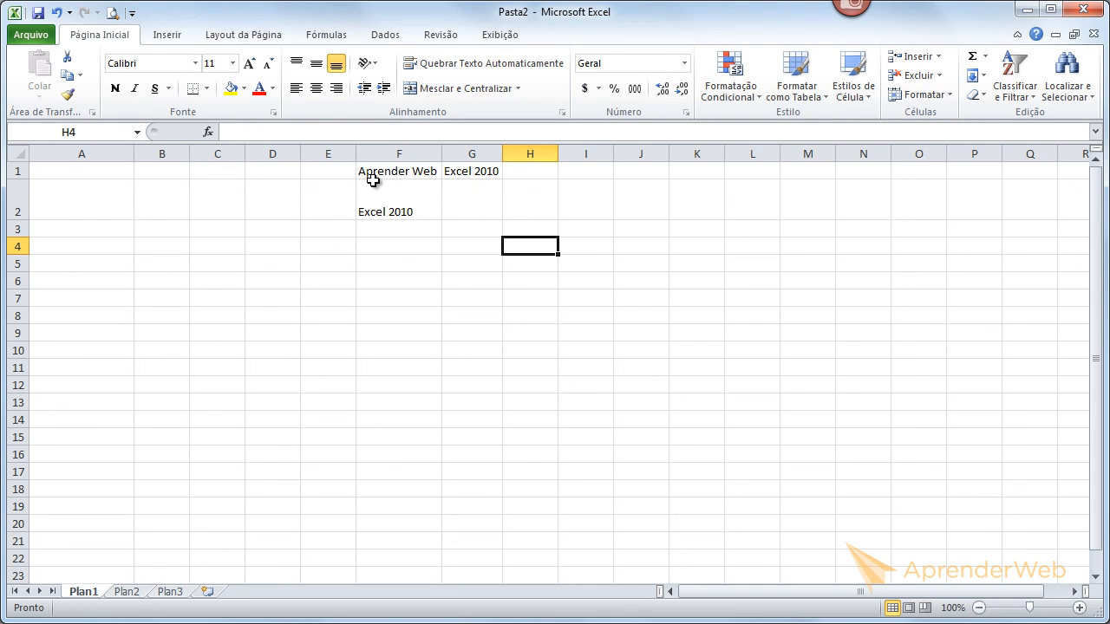
- Select cells F2, F1 and G1 to review their contents
click(418, 300)
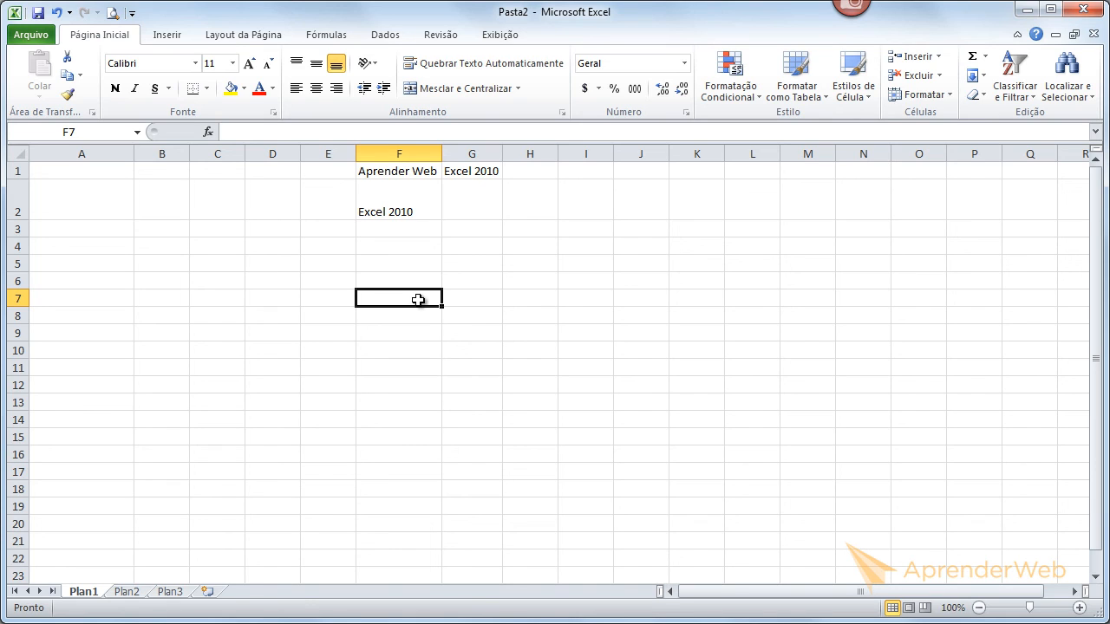
click(380, 210)
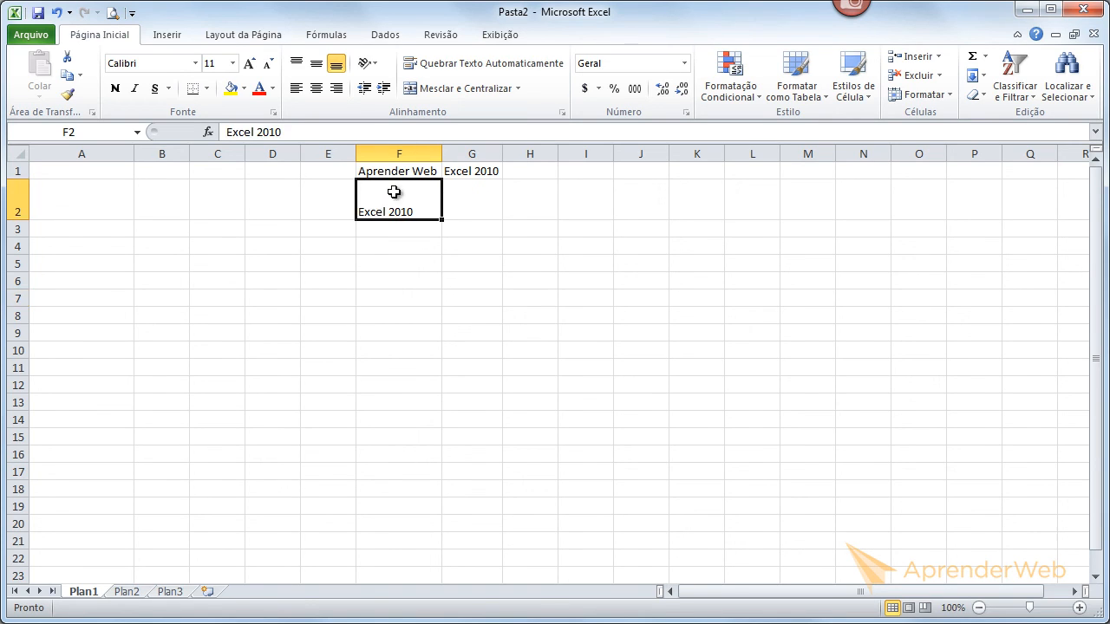
click(399, 173)
click(486, 173)
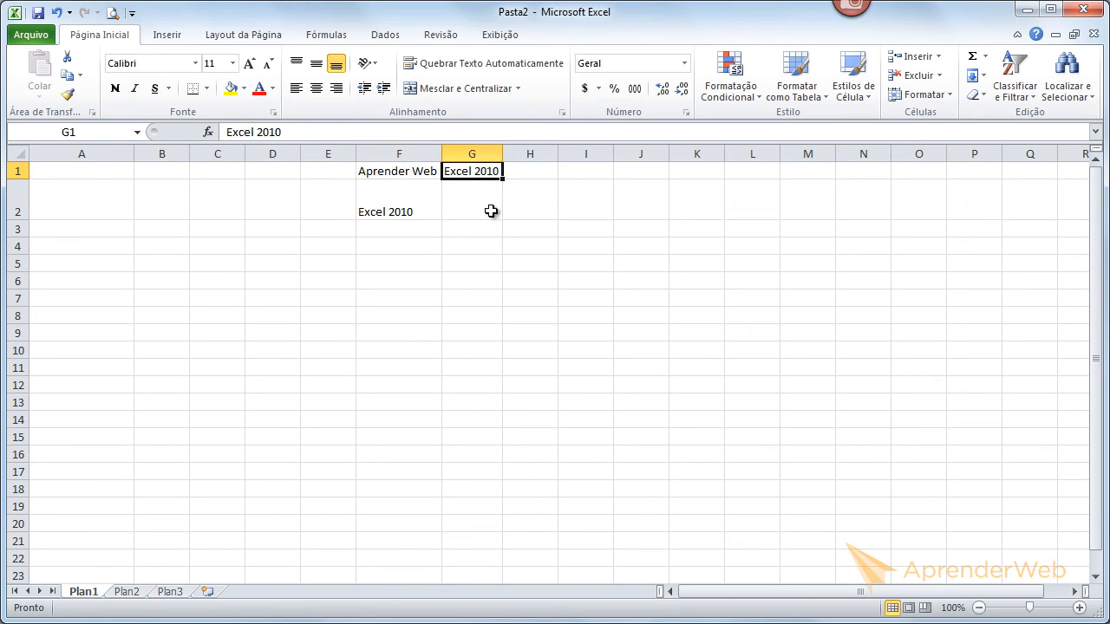